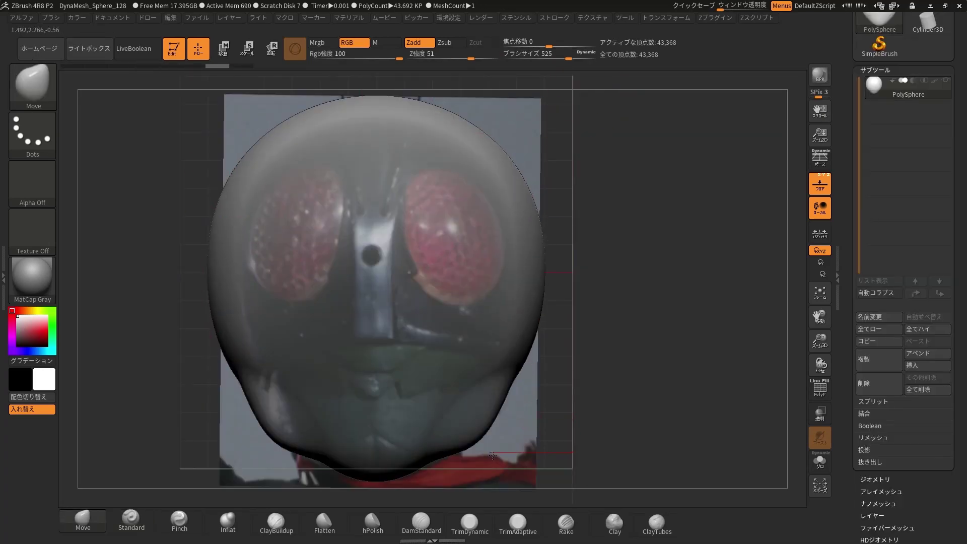
# Step: Drag the lower-right of the PolySphere outward with the Move brush into a helmet bulge
pyautogui.moveTo(433, 431); pyautogui.dragTo(477, 405)
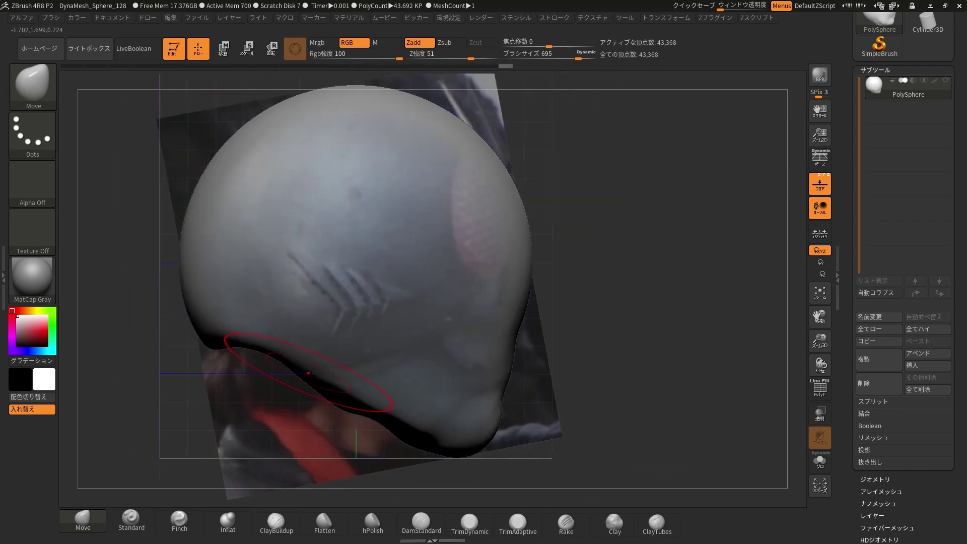
# Step: Orbit around the head to view it from the side
pyautogui.moveTo(565, 412)
pyautogui.mouseDown()
pyautogui.moveTo(250, 329)
pyautogui.moveTo(282, 367)
pyautogui.mouseUp()
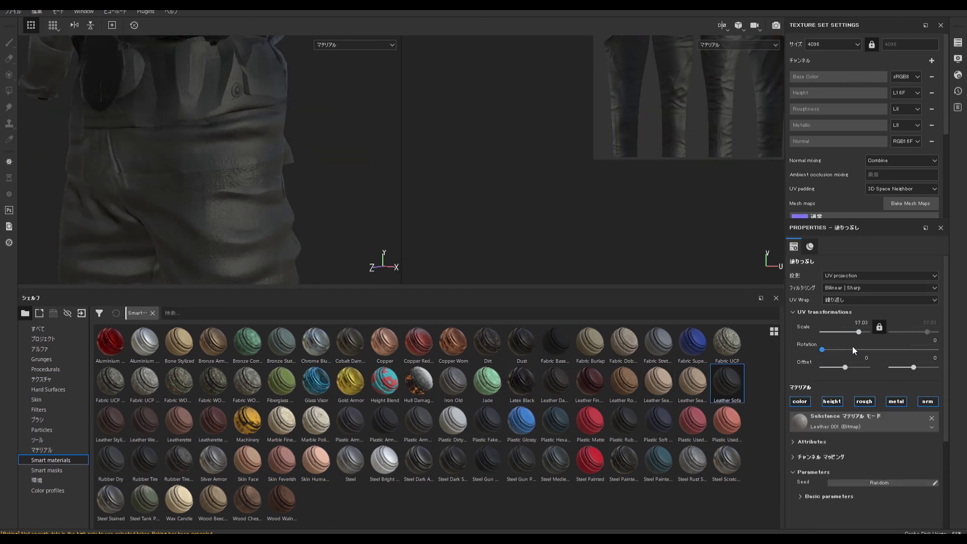
# Step: Scroll down the panel toward the belly armour texture set
pyautogui.scroll(-3, 852, 346)
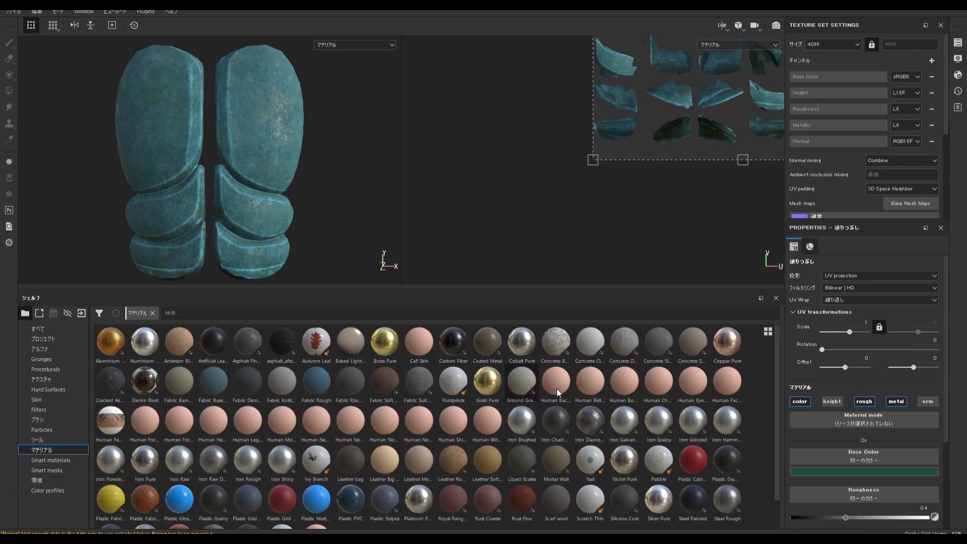
# Step: Apply the Dirt smart material with a smart mask over the teal plates, using Polygon Fill mode
pyautogui.moveTo(487, 343); pyautogui.dragTo(608, 366)
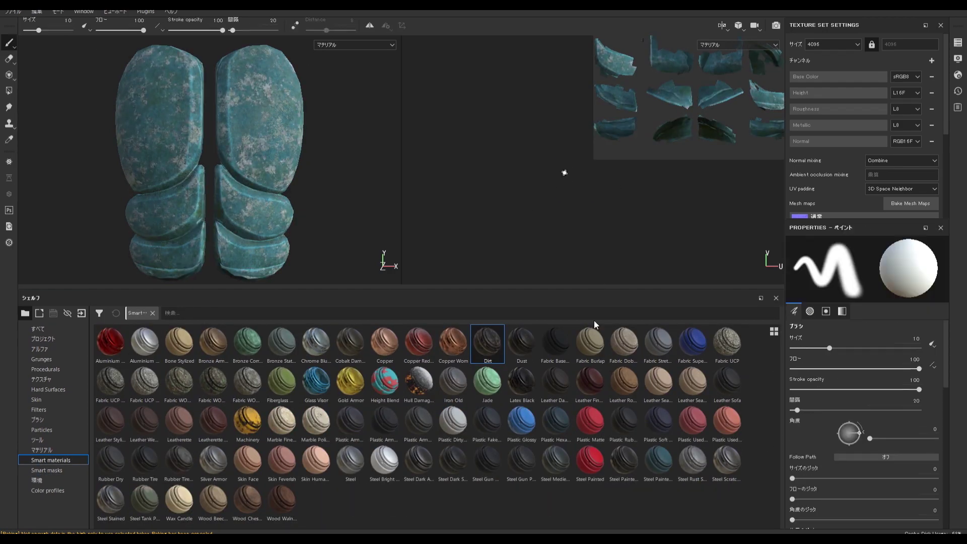
pyautogui.click(46, 469)
pyautogui.keyDown('alt'); pyautogui.moveTo(320, 173); pyautogui.dragTo(676, 202); pyautogui.keyUp('alt')
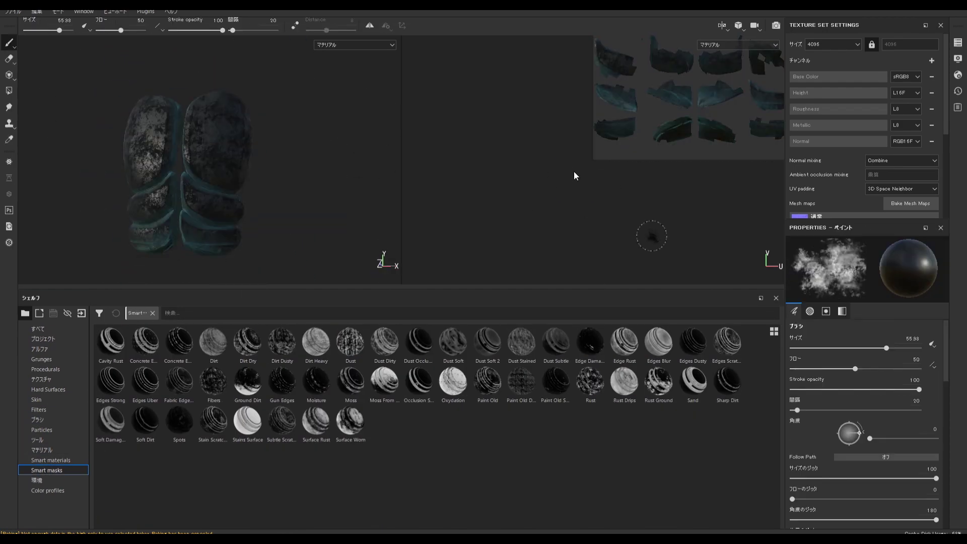
pyautogui.press('4')
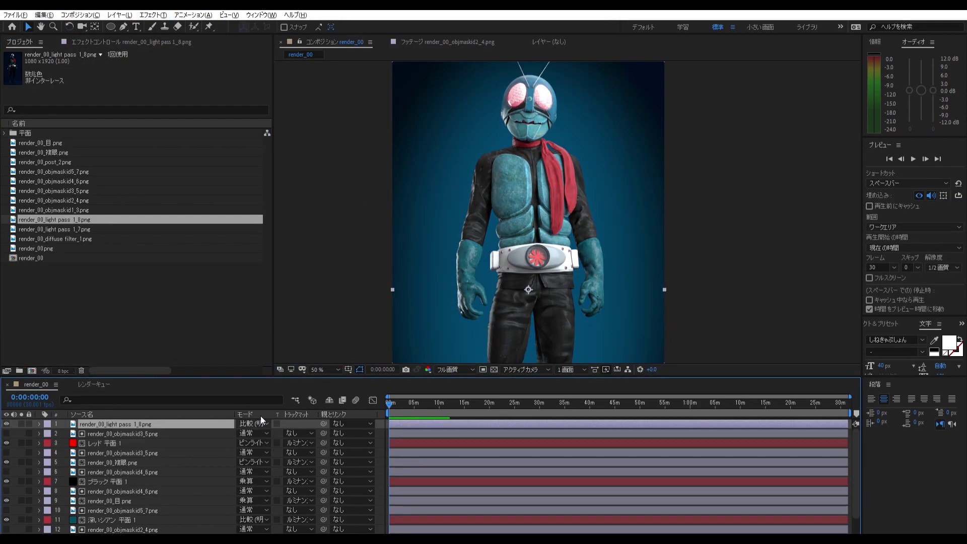
# Step: Undo the light pass layer reorder twice and select the deep cyan solid
pyautogui.hotkey('ctrl', 'z')
pyautogui.hotkey('ctrl', 'z')
pyautogui.hotkey('ctrl', 'z')
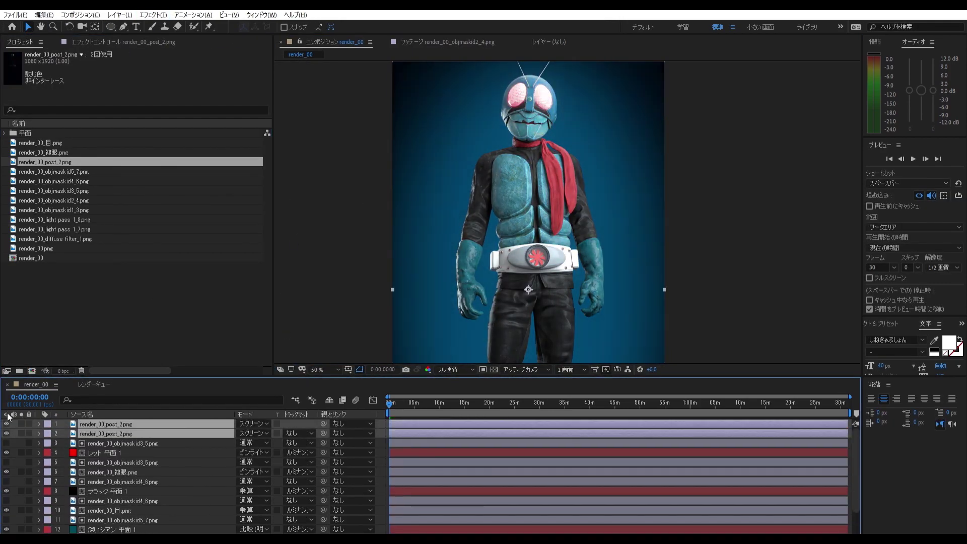
pyautogui.hotkey('ctrl', 'z')
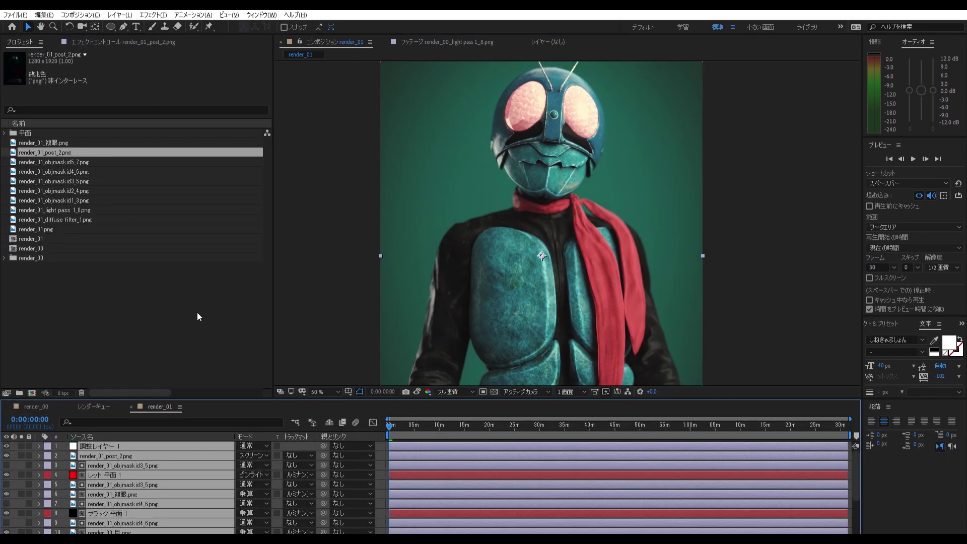
pyautogui.scroll(-3, 107, 497)
pyautogui.click(111, 510)
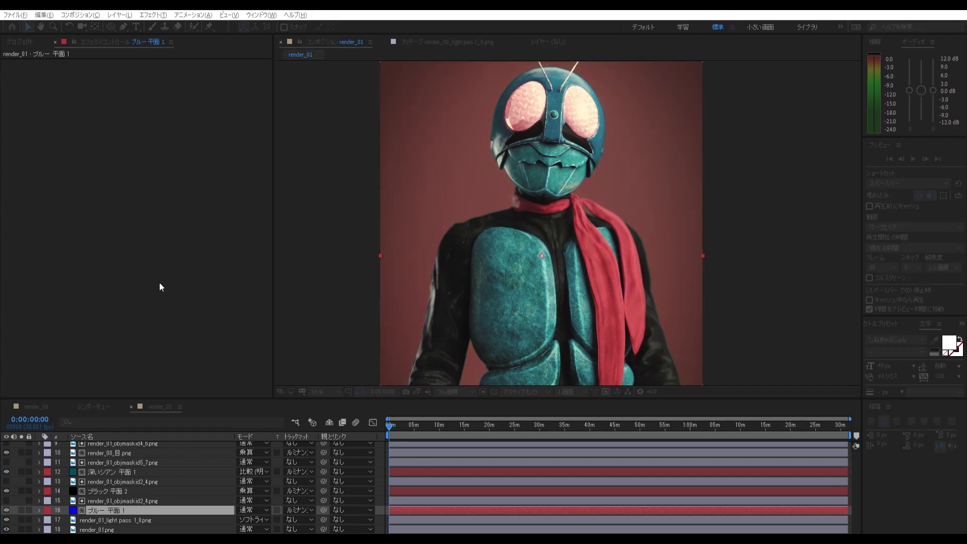
# Step: Inspect the top adjustment layer's curves, then return to the render_00 comp
pyautogui.hotkey('ctrl', 'Up')
pyautogui.hotkey('ctrl', 'Up')
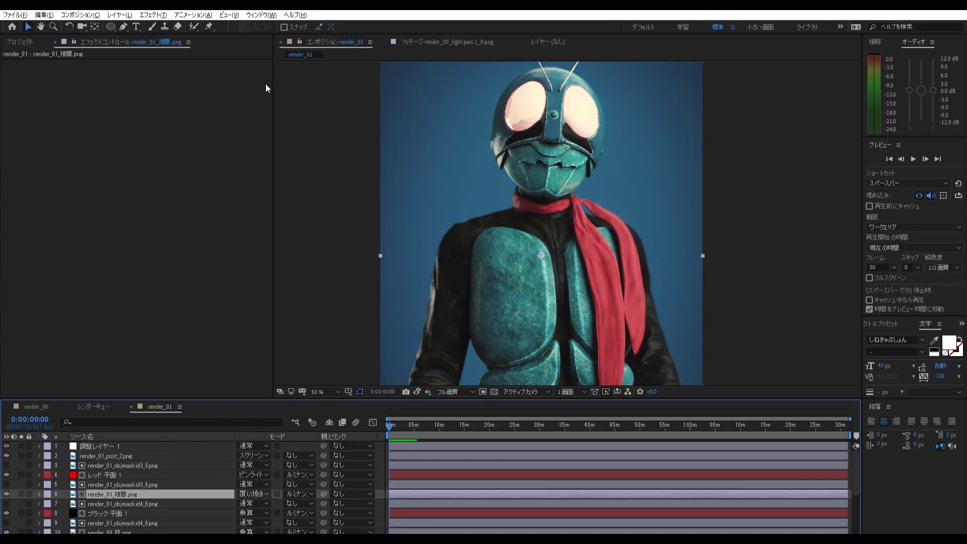
pyautogui.hotkey('ctrl', 'Up')
pyautogui.hotkey('ctrl', 'Up')
pyautogui.hotkey('ctrl', 'Up')
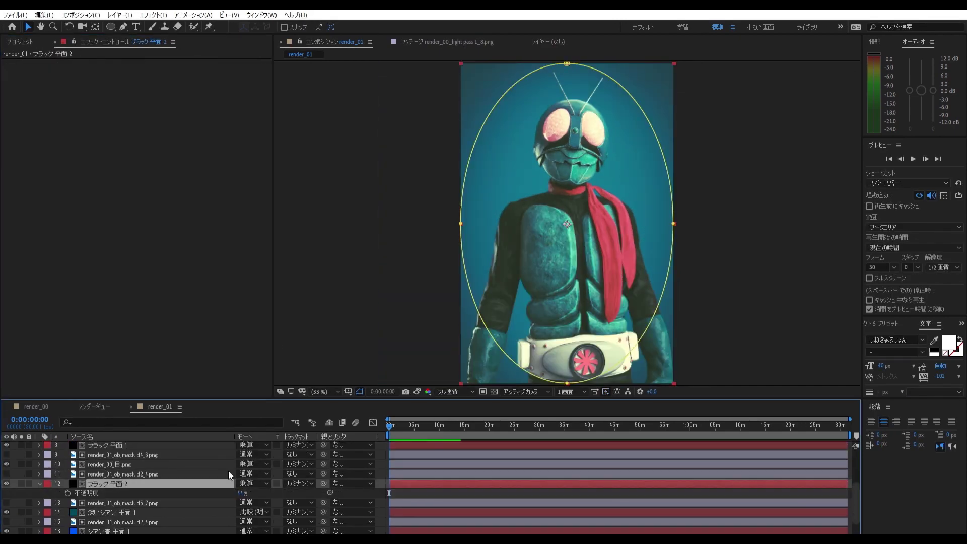
pyautogui.click(99, 403)
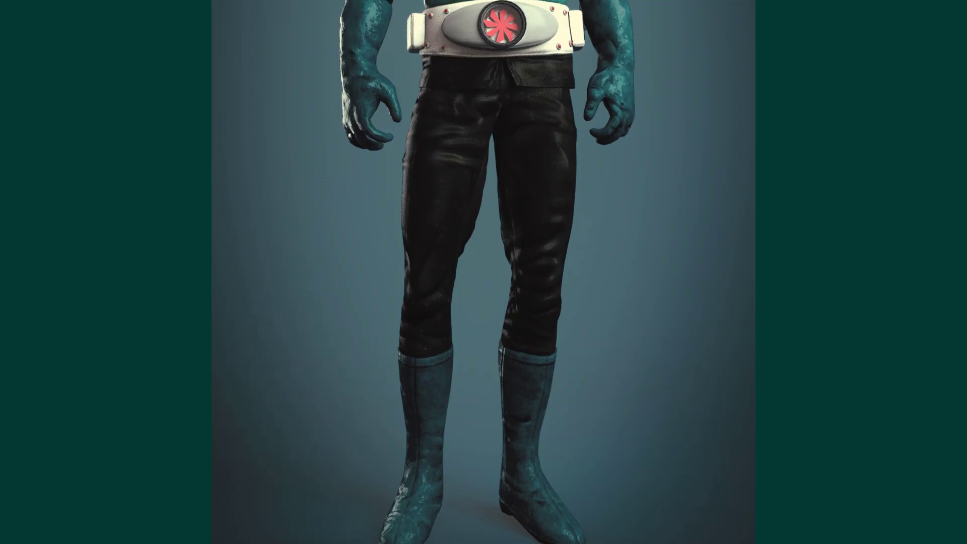